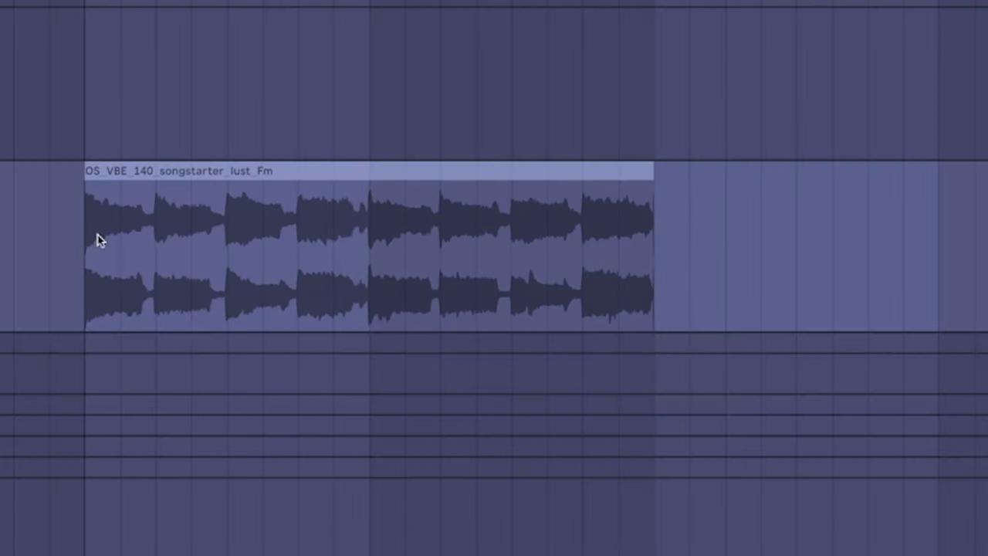
Play the OS_VBE_140_songstarter_lust_Fm loop from its beginning.
{"action": "left_click", "coordinate": [96, 240]}
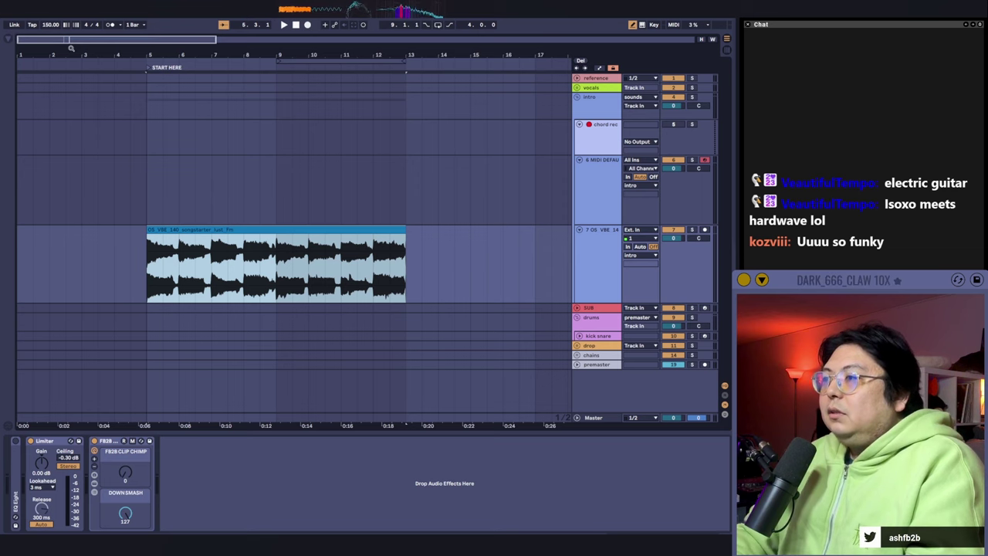
{"action": "key", "text": "space"}
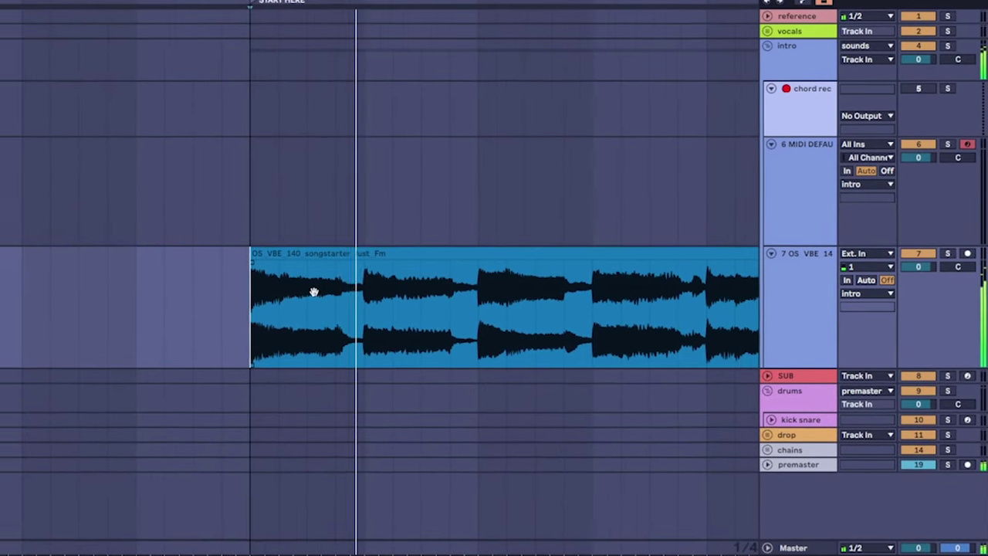
{"action": "key", "text": "minus"}
{"action": "key", "text": "minus"}
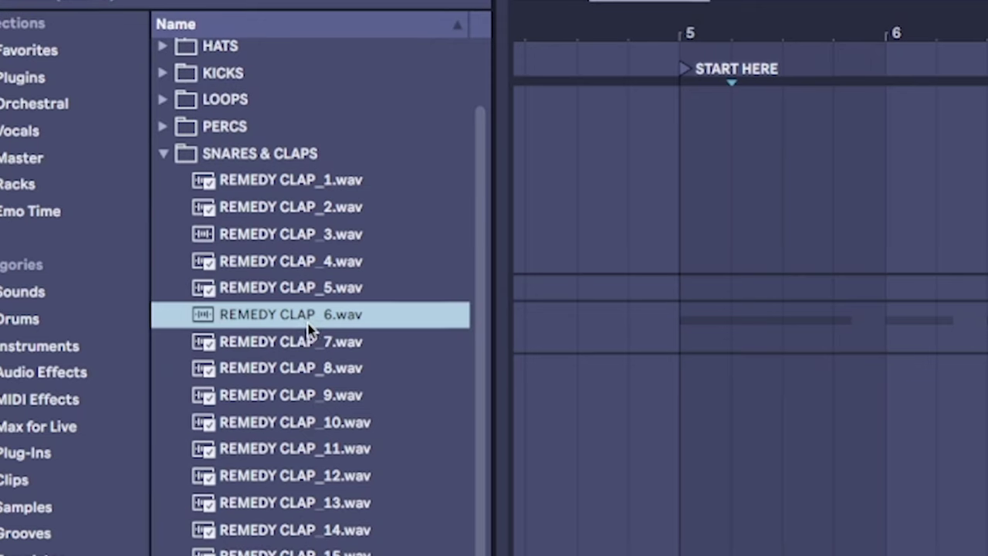
Choose the REMEDY CLAP_3.wav sample and duplicate its clip repeatedly at even spacing from the start of the songstarter loop.
{"action": "left_click", "coordinate": [352, 233]}
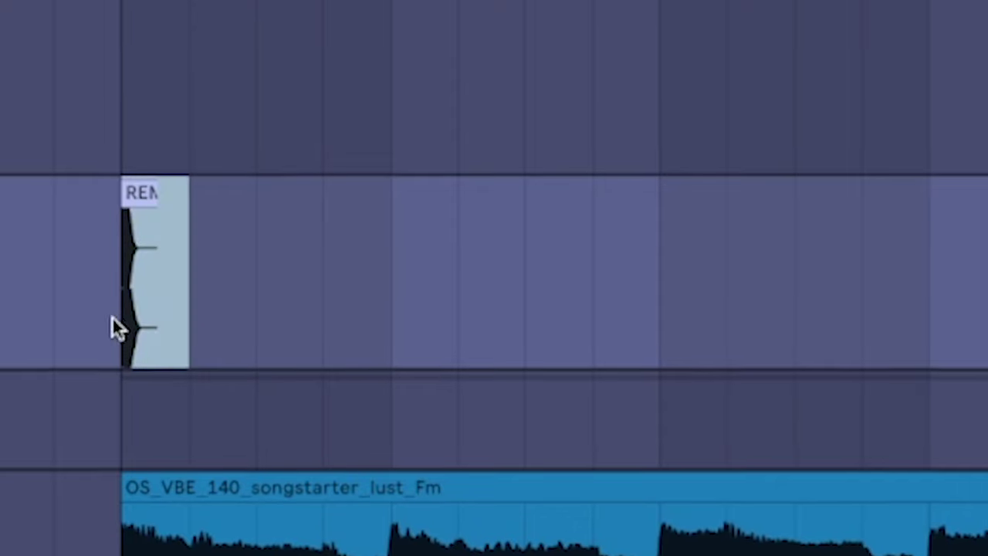
{"action": "key", "text": "ctrl+d"}
{"action": "key", "text": "ctrl+d"}
{"action": "key", "text": "ctrl+d"}
{"action": "key", "text": "ctrl+d"}
{"action": "key", "text": "ctrl+d"}
{"action": "key", "text": "ctrl+d"}
{"action": "key", "text": "ctrl+d"}
{"action": "key", "text": "ctrl+d"}
{"action": "key", "text": "ctrl+d"}
{"action": "key", "text": "ctrl+d"}
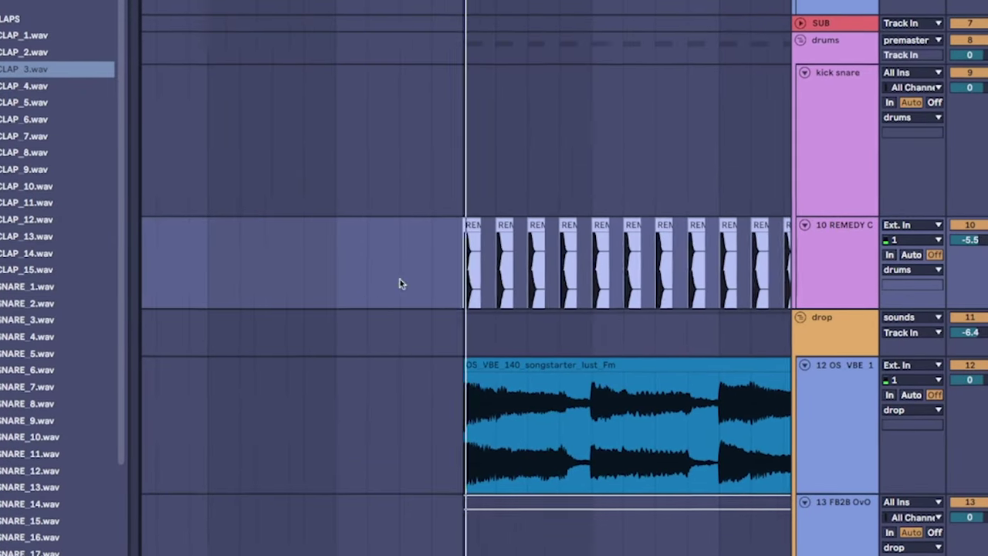
Play the clap pattern, then select a run of clap clips and duplicate it further along the clap track.
{"action": "scroll", "coordinate": [400, 283], "scroll_direction": "right", "scroll_amount": 5}
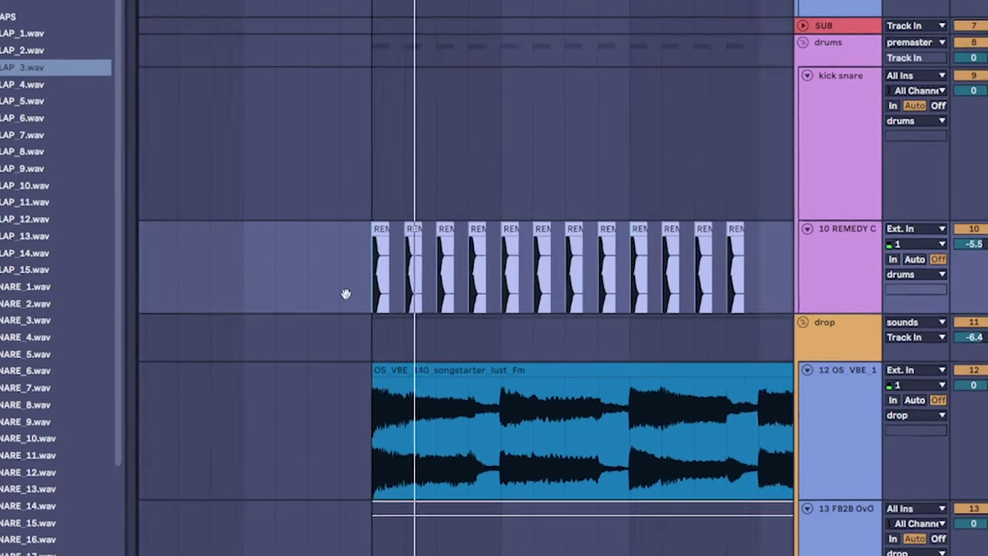
{"action": "key", "text": "space"}
{"action": "left_click_drag", "start_coordinate": [556, 283], "coordinate": [428, 270]}
{"action": "key", "text": "ctrl+d"}
{"action": "key", "text": "0"}
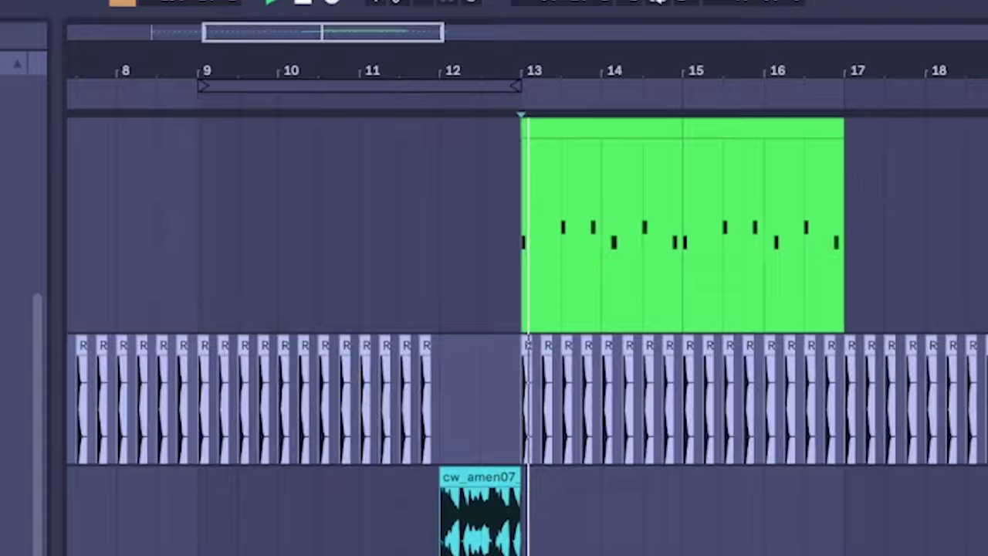
Play the arrangement from bar 13 and examine the kick snare clip's pattern against the claps.
{"action": "scroll", "coordinate": [449, 510], "scroll_direction": "right", "scroll_amount": 3}
{"action": "scroll", "coordinate": [449, 511], "scroll_direction": "up", "scroll_amount": 1}
{"action": "scroll", "coordinate": [448, 510], "scroll_direction": "down", "scroll_amount": 2}
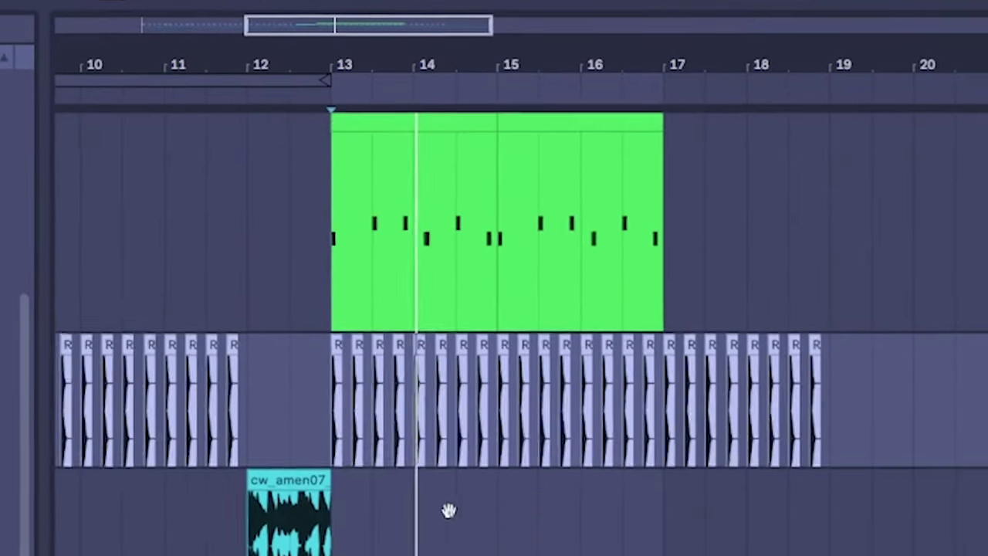
{"action": "scroll", "coordinate": [448, 510], "scroll_direction": "up", "scroll_amount": 3}
{"action": "scroll", "coordinate": [489, 403], "scroll_direction": "right", "scroll_amount": 3}
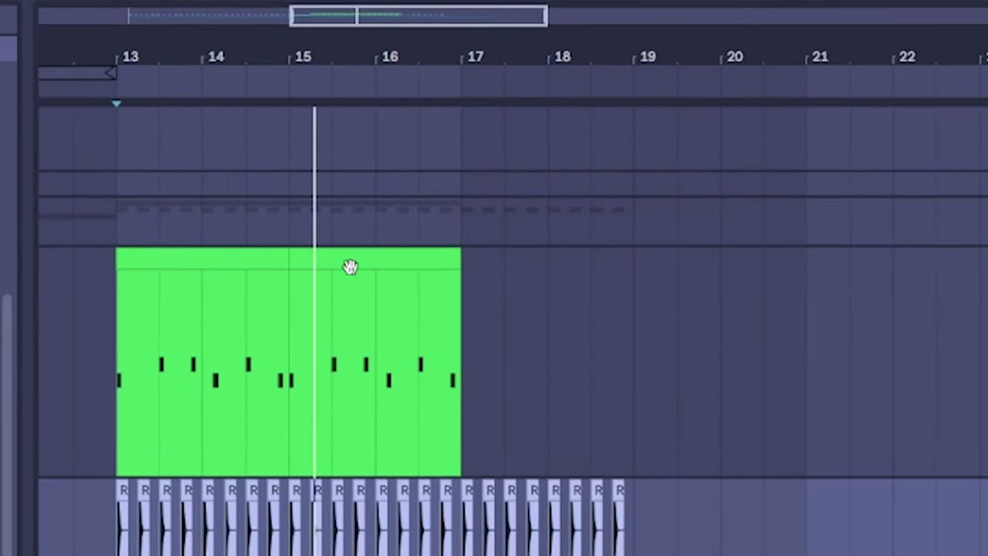
{"action": "left_click_drag", "start_coordinate": [350, 266], "coordinate": [388, 291]}
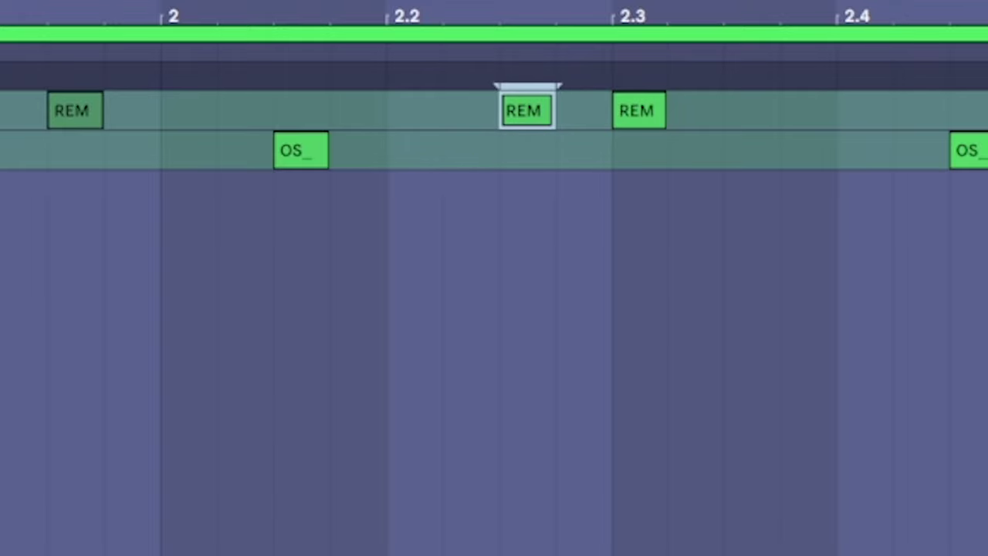
{"action": "key", "text": "space"}
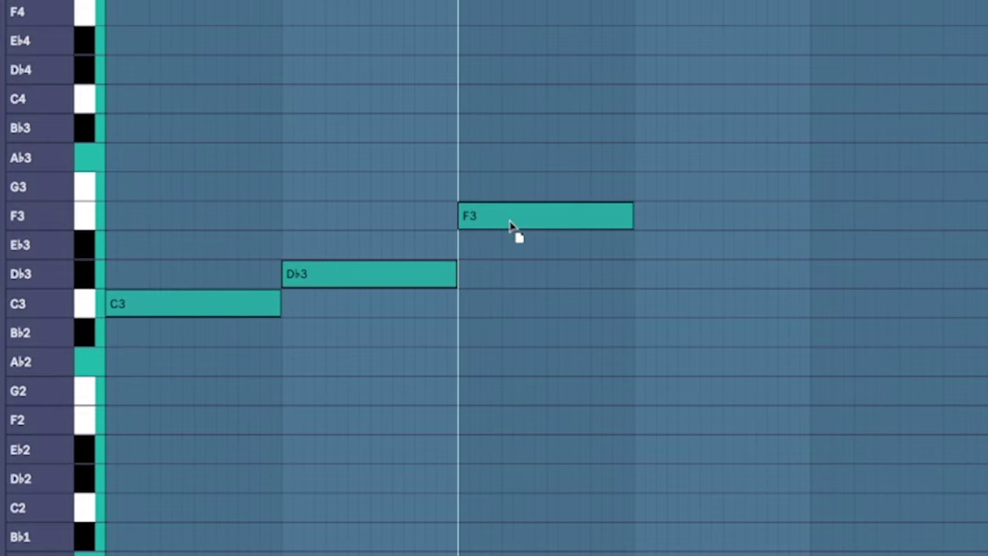
Duplicate the F3 note into bar 4 and lower the note in bar 3 to B♭2.
{"action": "left_click", "coordinate": [511, 224]}
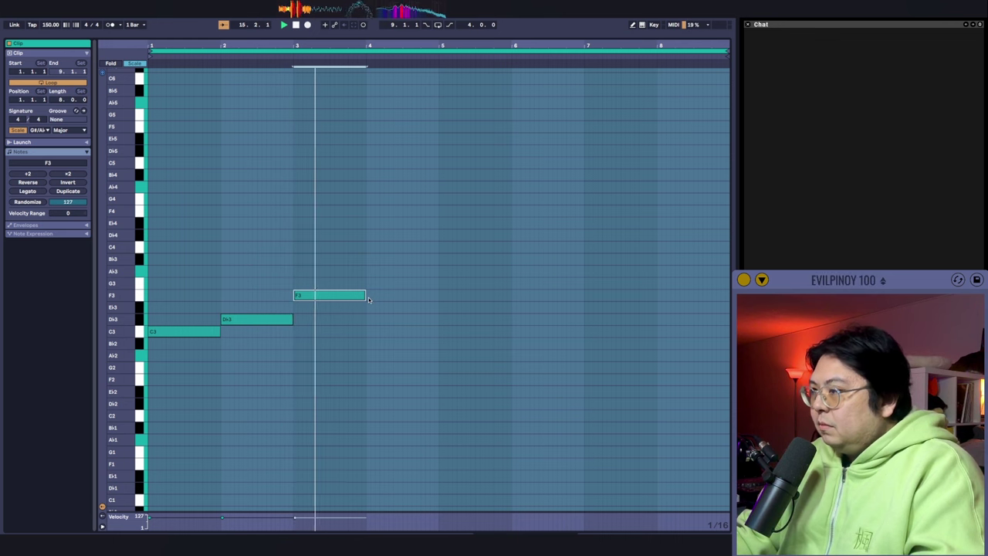
{"action": "key", "text": "ctrl+d"}
{"action": "left_click_drag", "start_coordinate": [319, 296], "coordinate": [320, 309]}
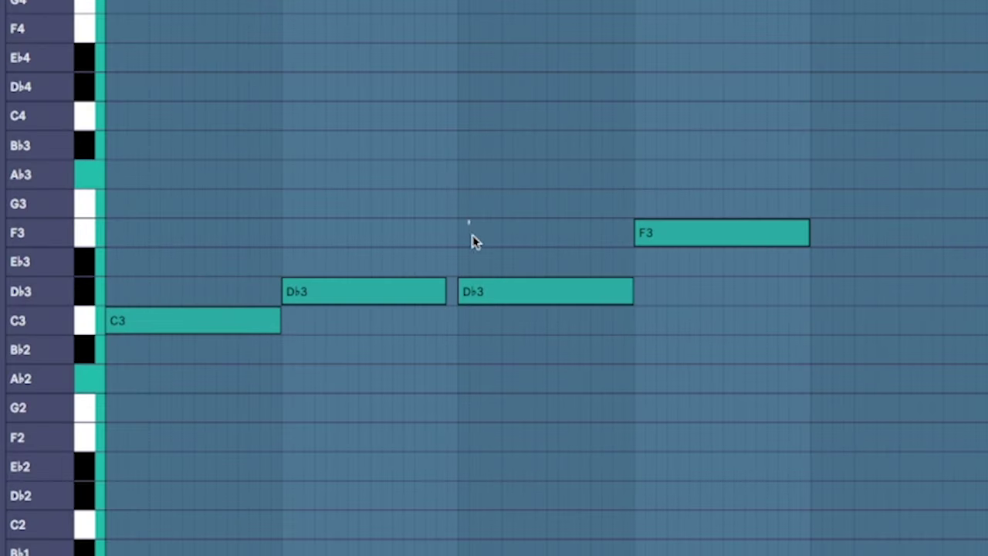
{"action": "left_click", "coordinate": [494, 289]}
{"action": "key", "text": "Down"}
{"action": "key", "text": "Down"}
{"action": "key", "text": "Down"}
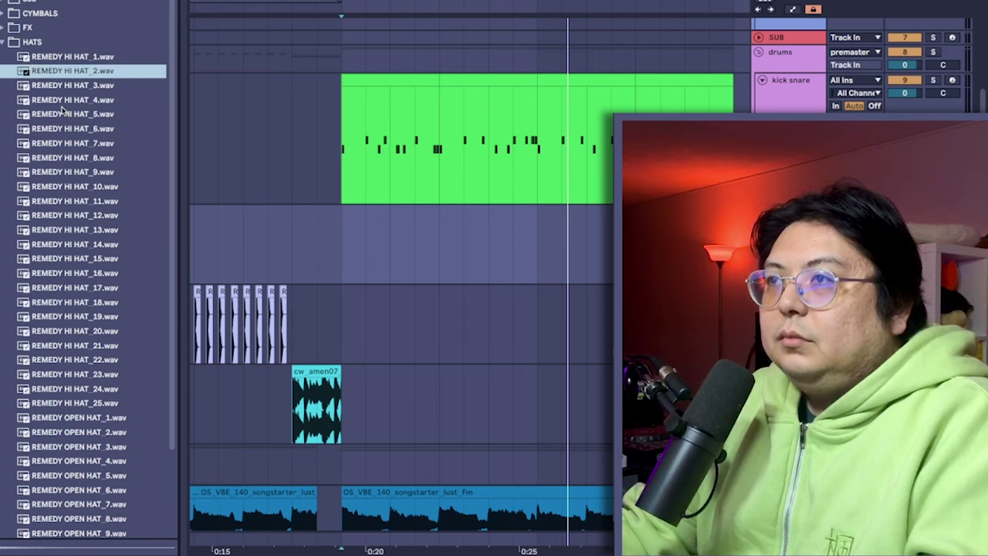
Place REMEDY HI HAT_2.wav under the start of the kick snare clip and duplicate it into a syncopated pattern.
{"action": "left_click_drag", "start_coordinate": [337, 252], "coordinate": [341, 257]}
{"action": "scroll", "coordinate": [341, 258], "scroll_direction": "up", "scroll_amount": 3}
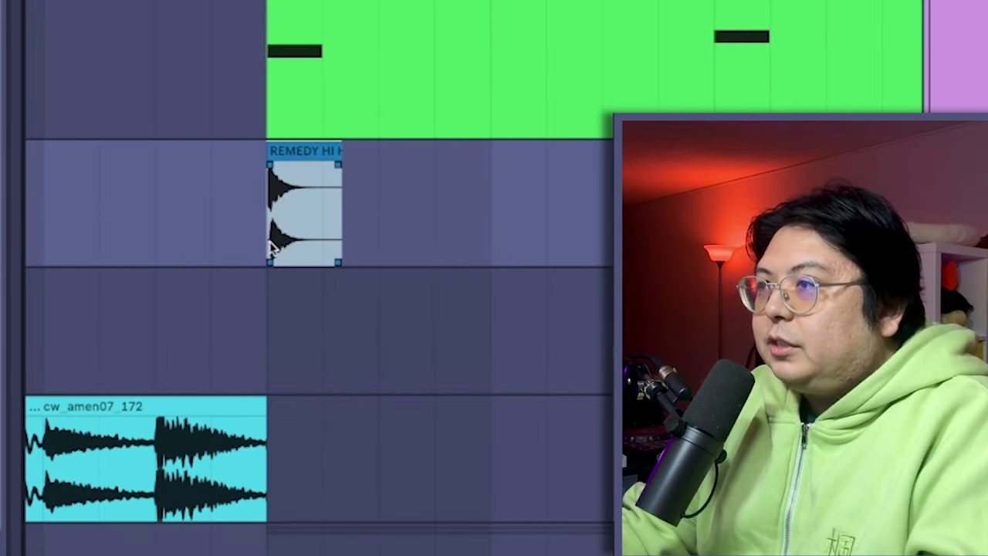
{"action": "key", "text": "ctrl+d"}
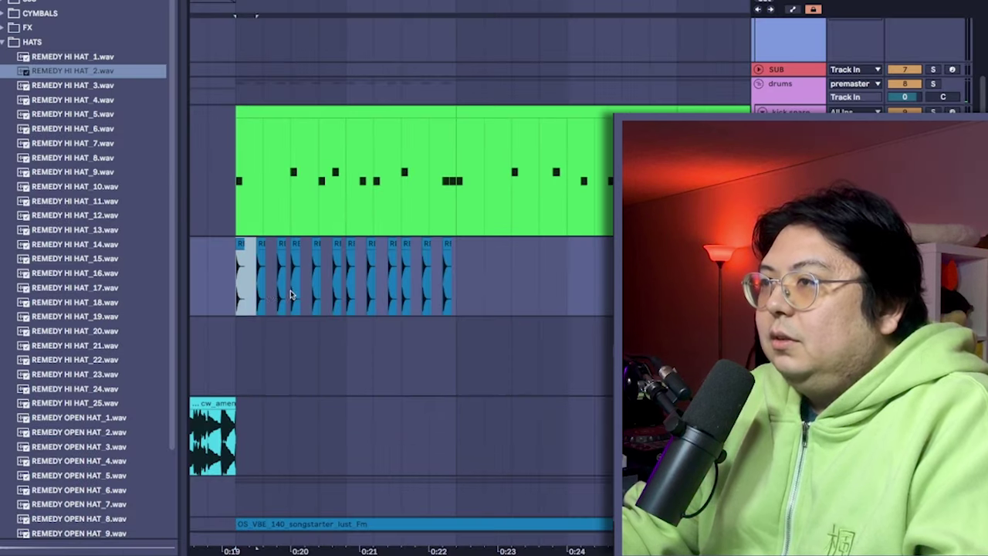
Select the hi-hat pattern and duplicate it along the hi-hat track beneath the kick snare clip.
{"action": "left_click_drag", "start_coordinate": [287, 293], "coordinate": [467, 292]}
{"action": "key", "text": "ctrl+d"}
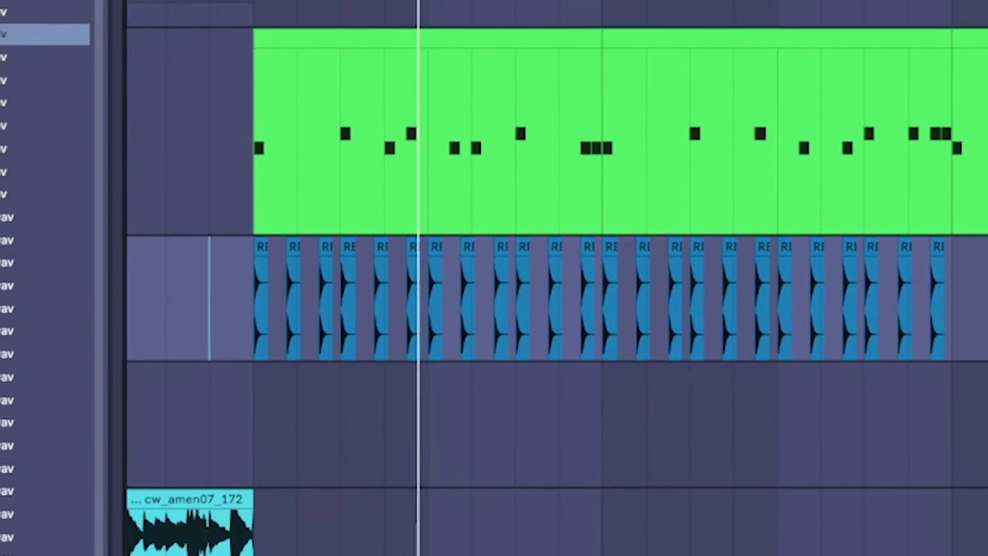
{"action": "key", "text": "minus"}
{"action": "left_click_drag", "start_coordinate": [752, 306], "coordinate": [411, 322]}
{"action": "scroll", "coordinate": [182, 319], "scroll_direction": "left", "scroll_amount": 5}
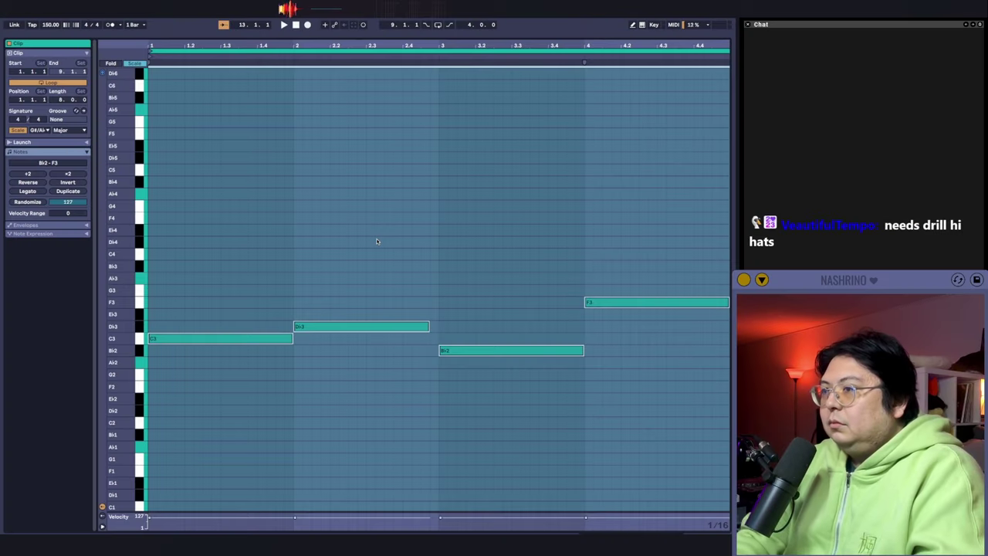
Add short C1 and A♭1 notes before the D♭1 note of the bassline and extend their lengths.
{"action": "scroll", "coordinate": [379, 239], "scroll_direction": "up", "scroll_amount": 5}
{"action": "left_click", "coordinate": [267, 494]}
{"action": "left_click_drag", "start_coordinate": [282, 288], "coordinate": [296, 288]}
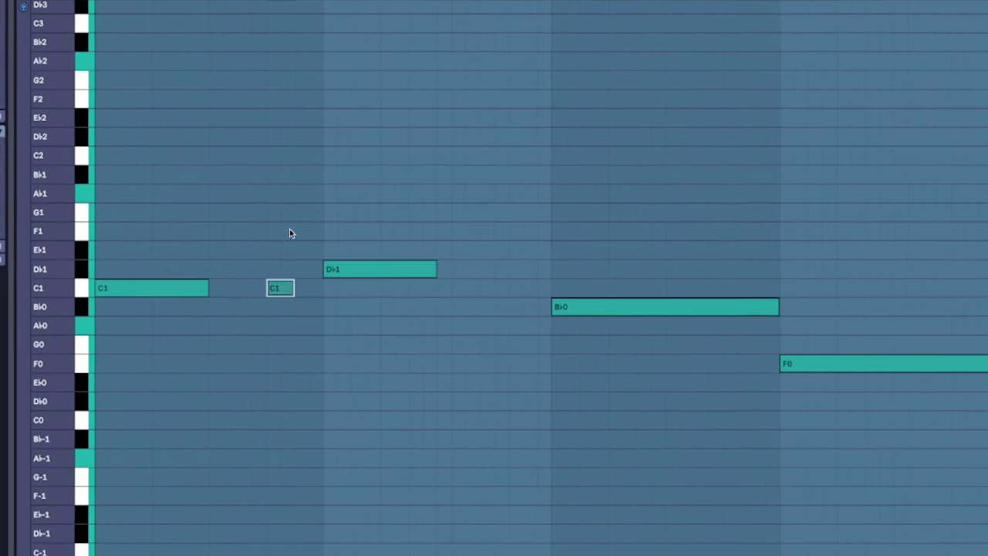
{"action": "left_click", "coordinate": [303, 194]}
{"action": "left_click_drag", "start_coordinate": [310, 194], "coordinate": [325, 195]}
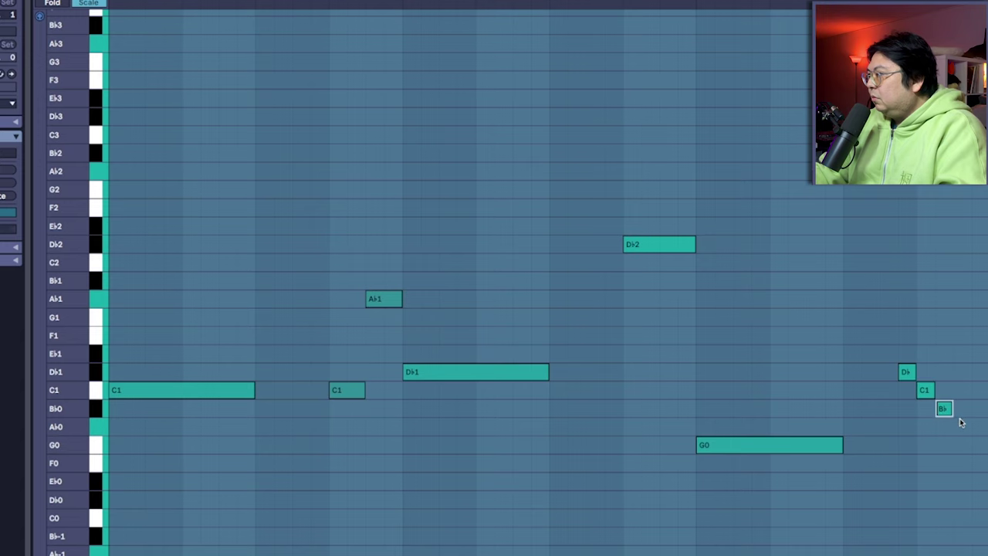
{"action": "left_click", "coordinate": [905, 374]}
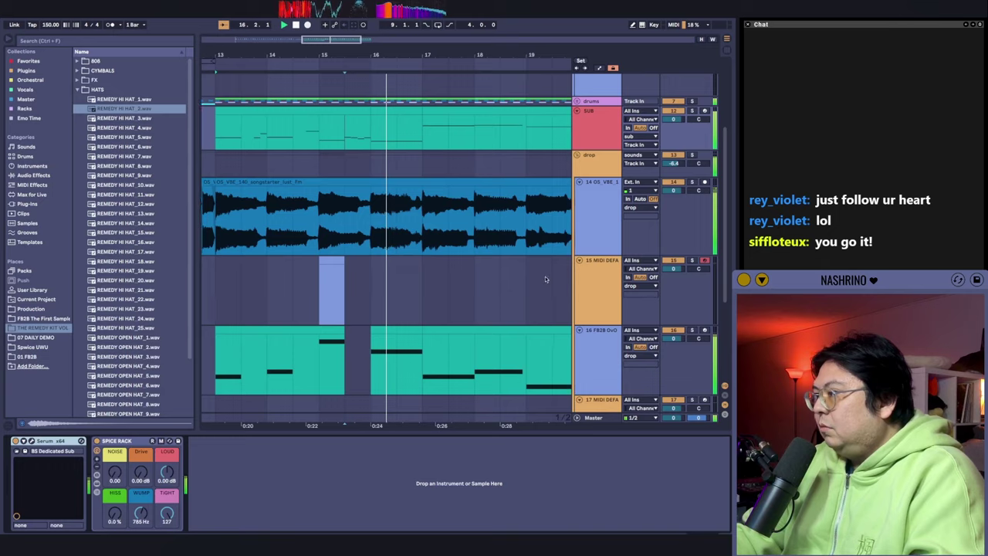
Open the SUB clip around bar 16 to inspect its notes.
{"action": "scroll", "coordinate": [548, 276], "scroll_direction": "up", "scroll_amount": 2}
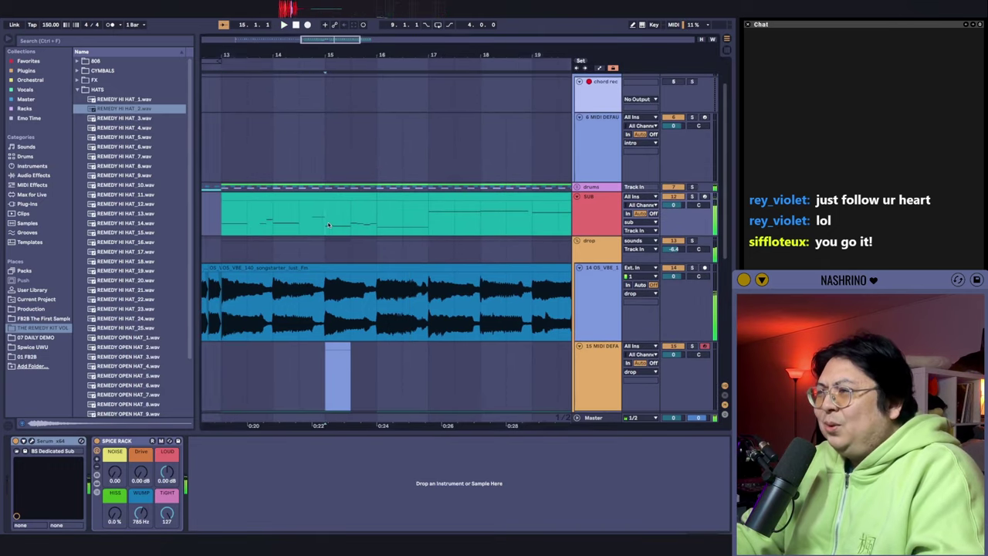
{"action": "scroll", "coordinate": [352, 183], "scroll_direction": "down", "scroll_amount": 1}
{"action": "double_click", "coordinate": [381, 149]}
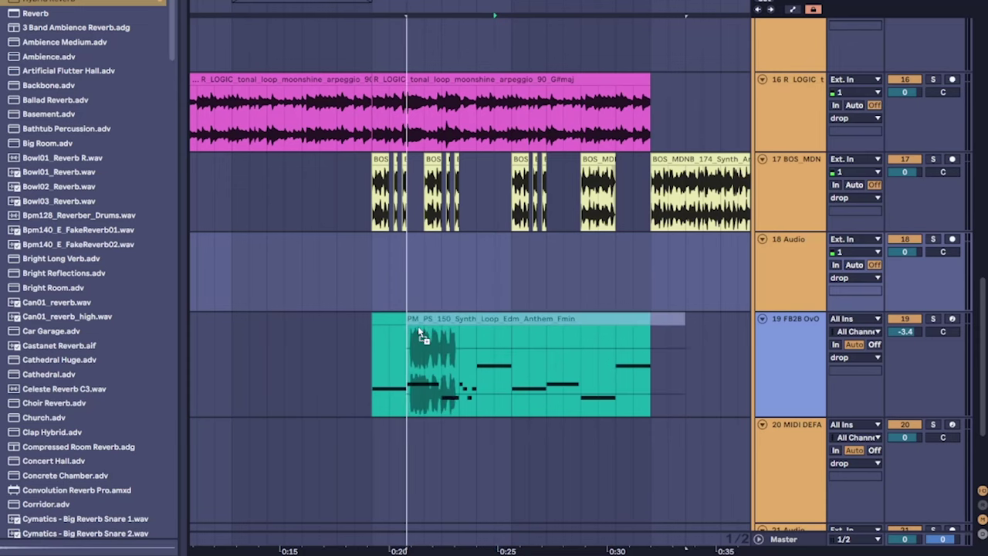
Place the PM_PS_150_Synth_Loop_Edm_Anthem_Fmin sample on the empty audio track 18 in the drop group.
{"action": "left_click_drag", "start_coordinate": [418, 326], "coordinate": [350, 256]}
{"action": "scroll", "coordinate": [351, 255], "scroll_direction": "down", "scroll_amount": 1}
{"action": "scroll", "coordinate": [350, 255], "scroll_direction": "right", "scroll_amount": 2}
{"action": "scroll", "coordinate": [319, 258], "scroll_direction": "up", "scroll_amount": 3}
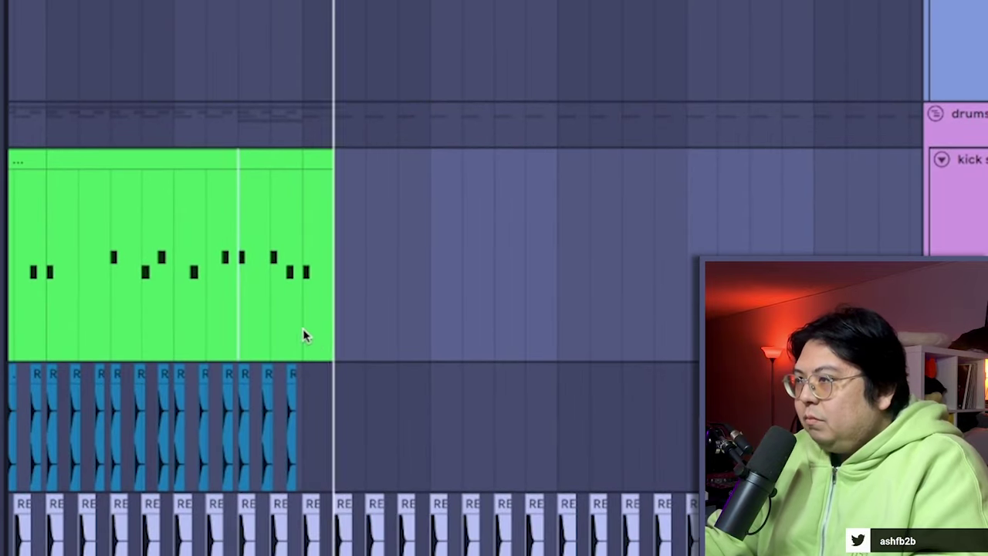
Copy the last kick of the kick snare clip into spaced single-kick clips after the main pattern.
{"action": "left_click_drag", "start_coordinate": [304, 335], "coordinate": [289, 312]}
{"action": "key", "text": "ctrl+d"}
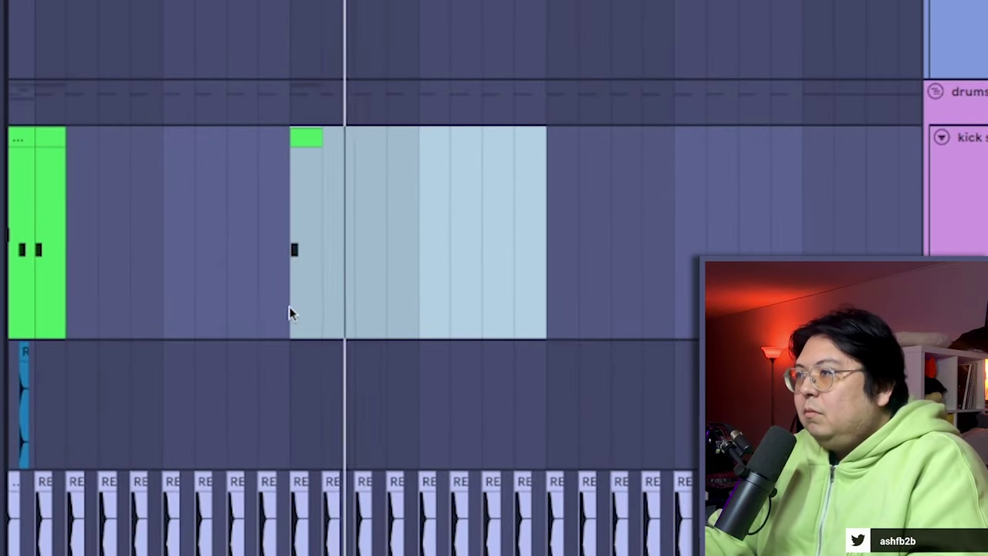
{"action": "scroll", "coordinate": [395, 331], "scroll_direction": "down", "scroll_amount": 5}
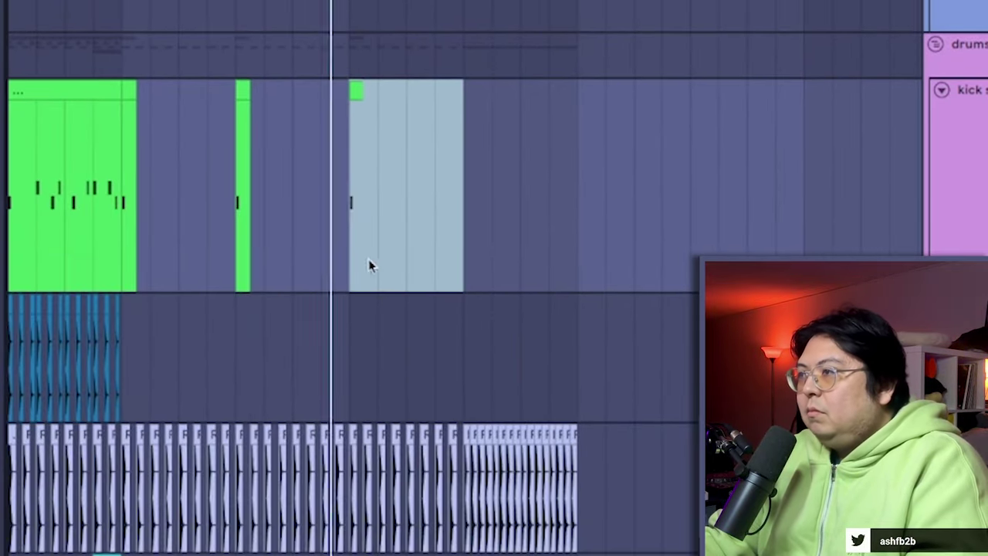
Duplicate the last single-kick clip repeatedly back to back to build a kick roll.
{"action": "left_click", "coordinate": [370, 262]}
{"action": "key", "text": "ctrl+d"}
{"action": "key", "text": "ctrl+d"}
{"action": "key", "text": "ctrl+d"}
{"action": "key", "text": "ctrl+d"}
{"action": "key", "text": "ctrl+d"}
{"action": "key", "text": "ctrl+d"}
{"action": "key", "text": "ctrl+d"}
{"action": "key", "text": "ctrl+d"}
{"action": "key", "text": "ctrl+d"}
{"action": "key", "text": "ctrl+d"}
{"action": "key", "text": "ctrl+d"}
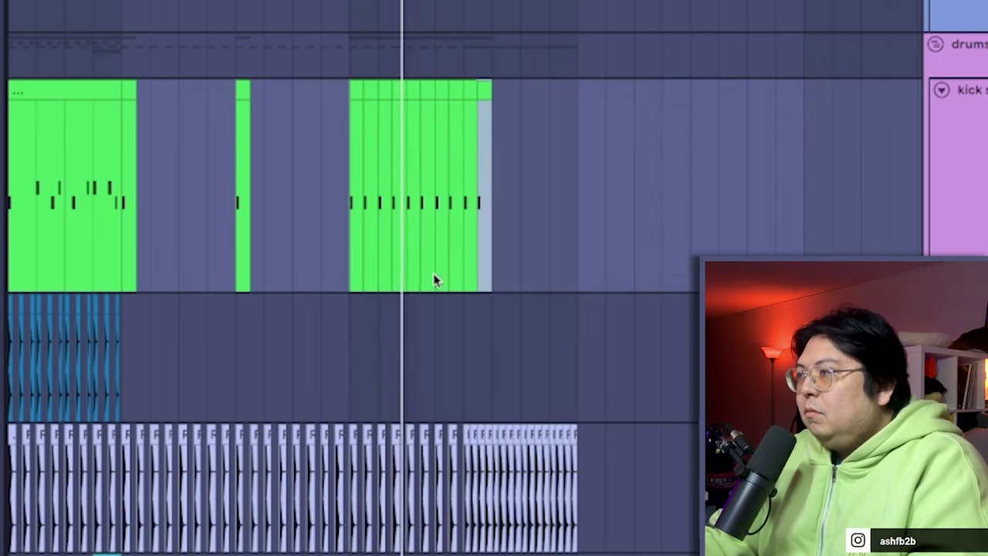
Place the DS_ECV_150 vocal chop riser loop on audio track 11 at the start of the drop, bar 13.
{"action": "scroll", "coordinate": [500, 404], "scroll_direction": "up", "scroll_amount": 3}
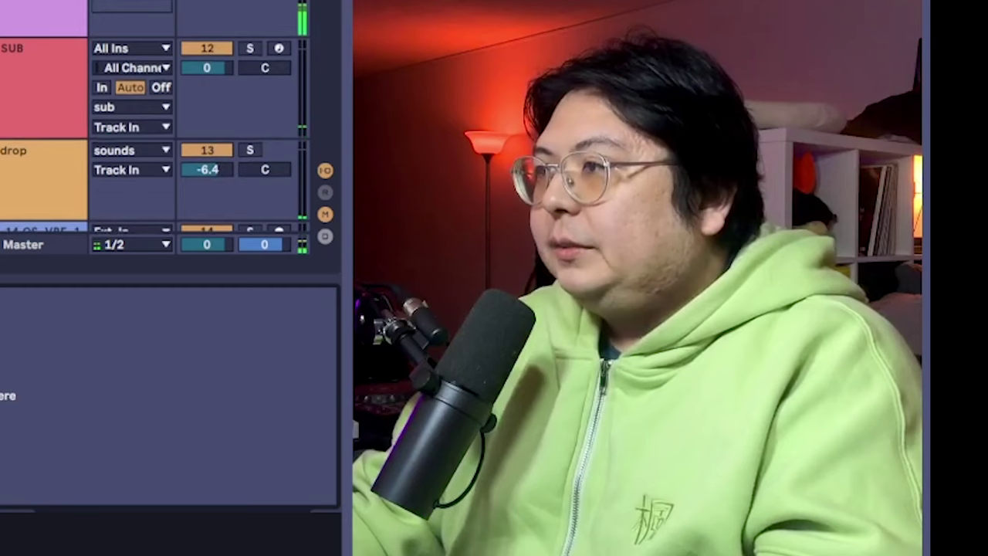
{"action": "scroll", "coordinate": [155, 123], "scroll_direction": "up", "scroll_amount": 1}
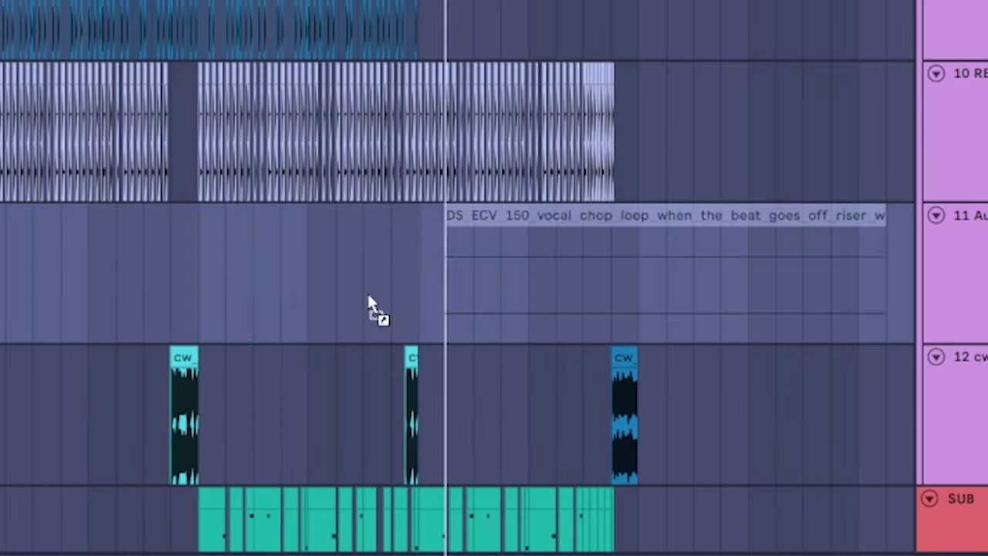
{"action": "left_click_drag", "start_coordinate": [368, 270], "coordinate": [304, 260]}
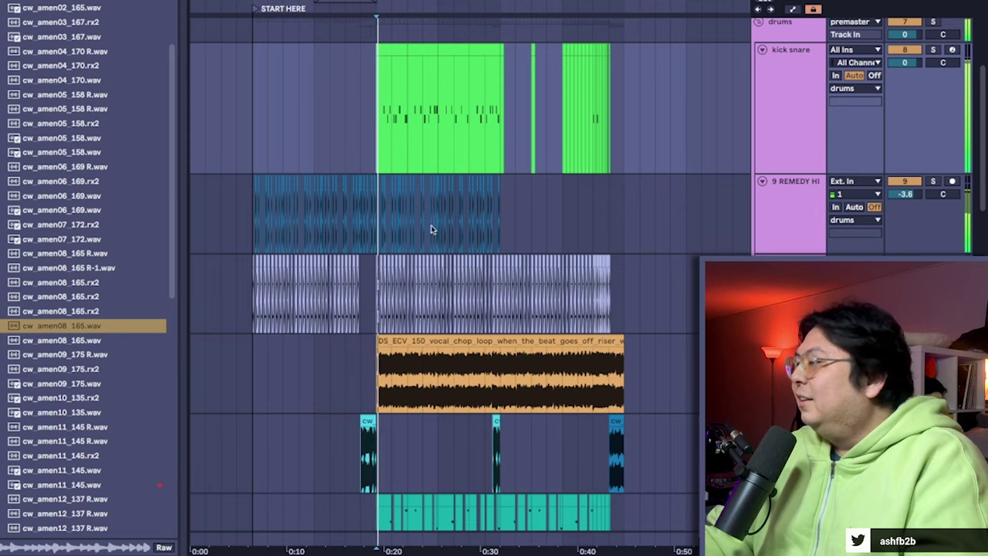
{"action": "scroll", "coordinate": [432, 229], "scroll_direction": "down", "scroll_amount": 3}
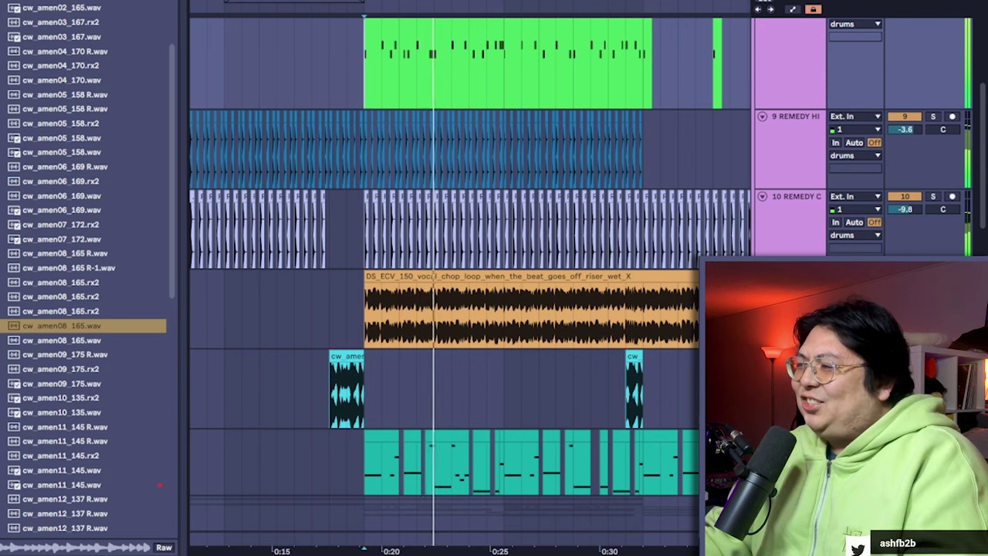
{"action": "scroll", "coordinate": [565, 287], "scroll_direction": "right", "scroll_amount": 3}
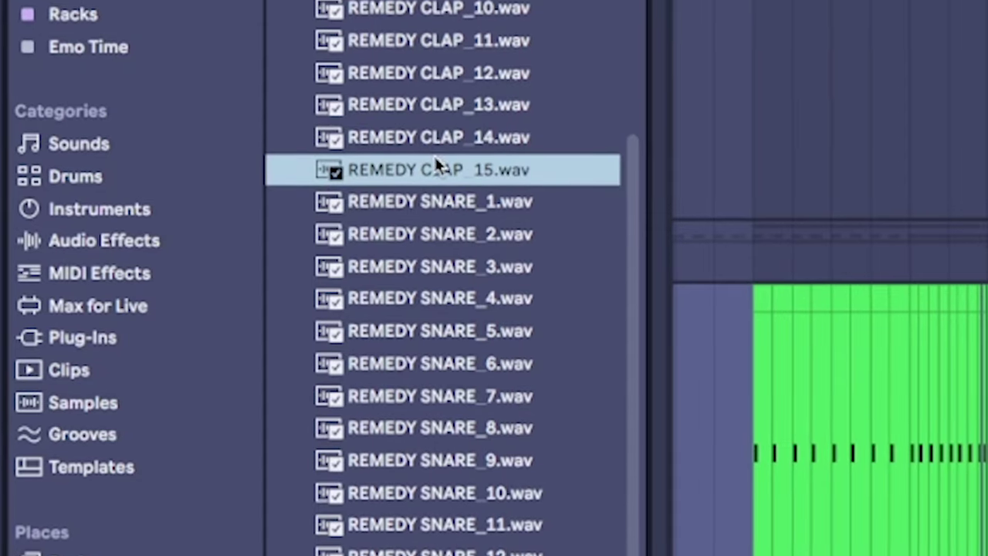
Audition REMEDY SNARE_8.wav and load a snare sample for the new kick and snare section.
{"action": "left_click", "coordinate": [441, 430]}
{"action": "left_click_drag", "start_coordinate": [441, 407], "coordinate": [269, 324]}
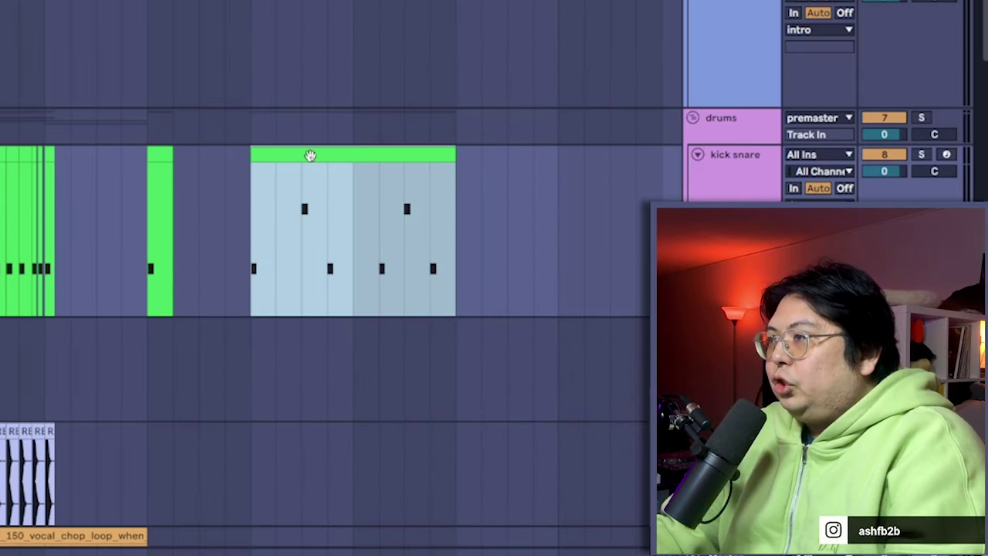
Move the new kick snare clip one bar later and play the transition into it.
{"action": "left_click_drag", "start_coordinate": [310, 155], "coordinate": [413, 155]}
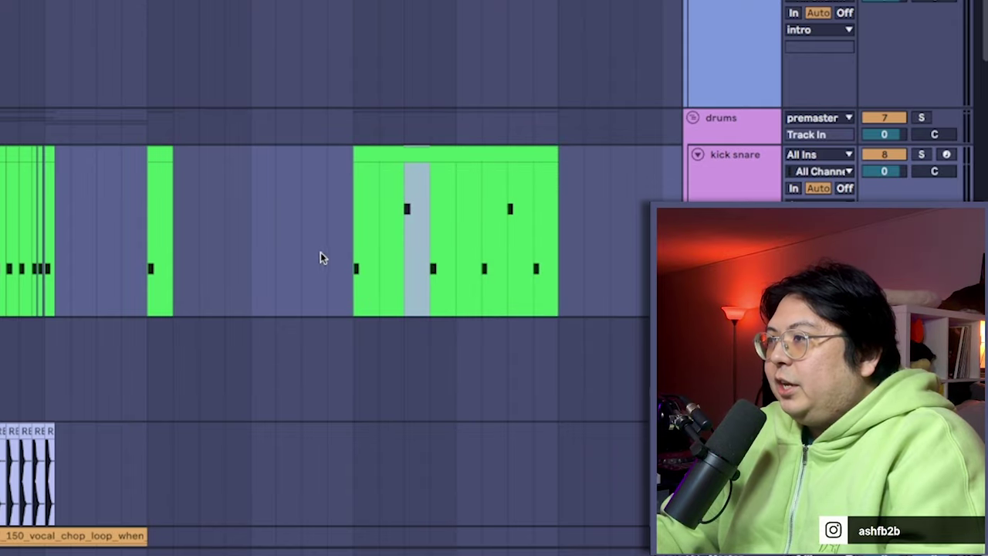
{"action": "scroll", "coordinate": [307, 247], "scroll_direction": "down", "scroll_amount": 5}
{"action": "key", "text": "space"}
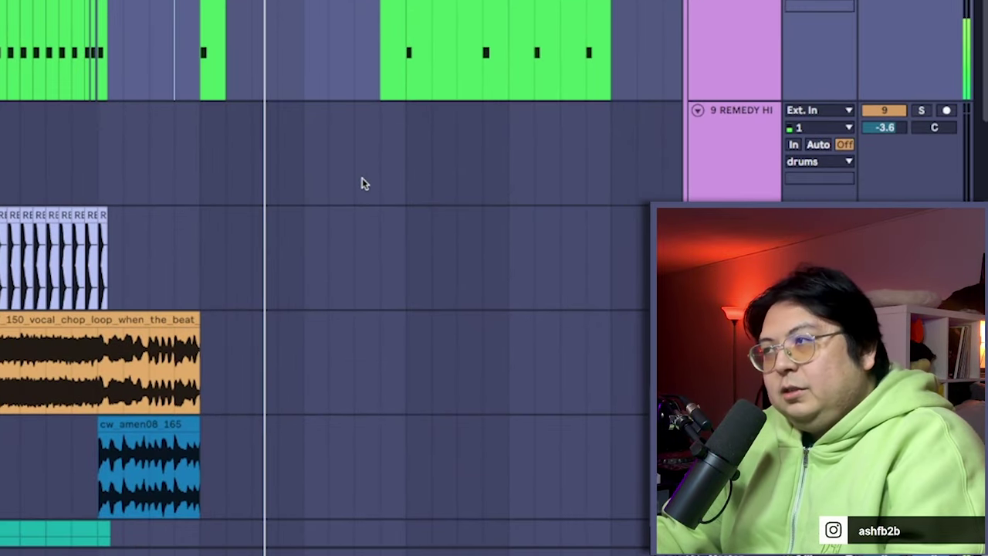
Toggle the low cut in the Reverb's input filter on the drum sample.
{"action": "left_click_drag", "start_coordinate": [353, 229], "coordinate": [313, 97]}
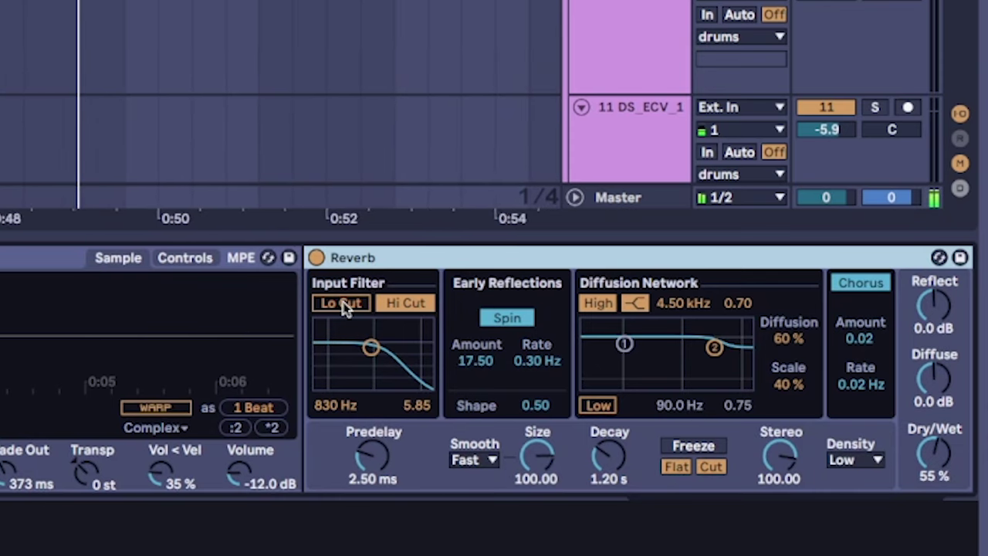
{"action": "left_click", "coordinate": [343, 303]}
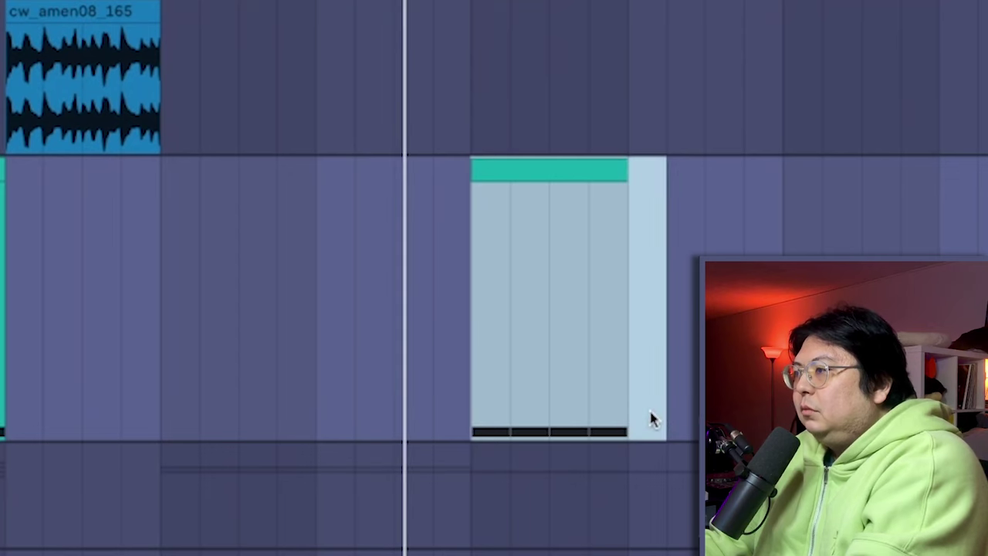
Cut the SUB clip after the break down to one short hit and copy it three grid divisions later.
{"action": "left_click_drag", "start_coordinate": [444, 290], "coordinate": [400, 291]}
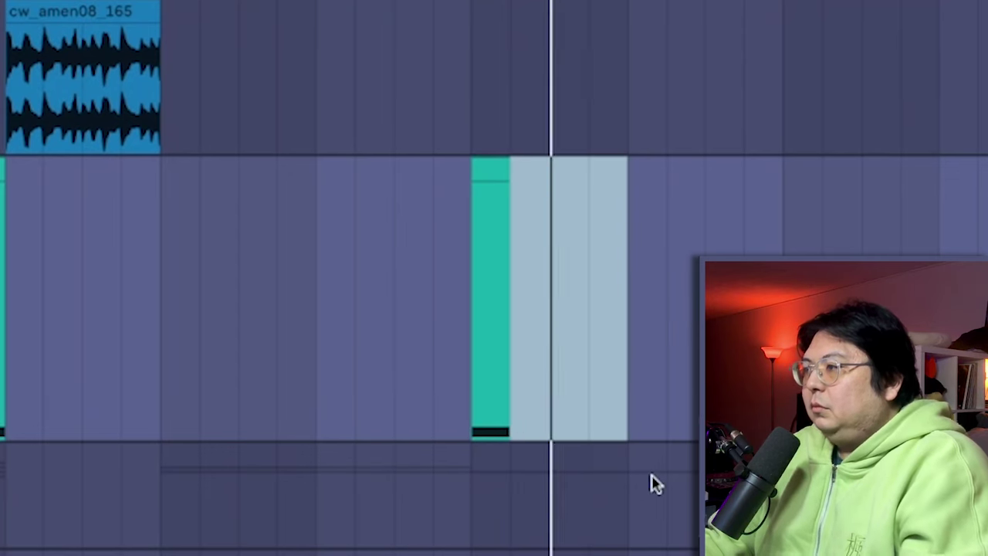
{"action": "left_click_drag", "start_coordinate": [494, 213], "coordinate": [614, 213]}
{"action": "left_click", "coordinate": [333, 293]}
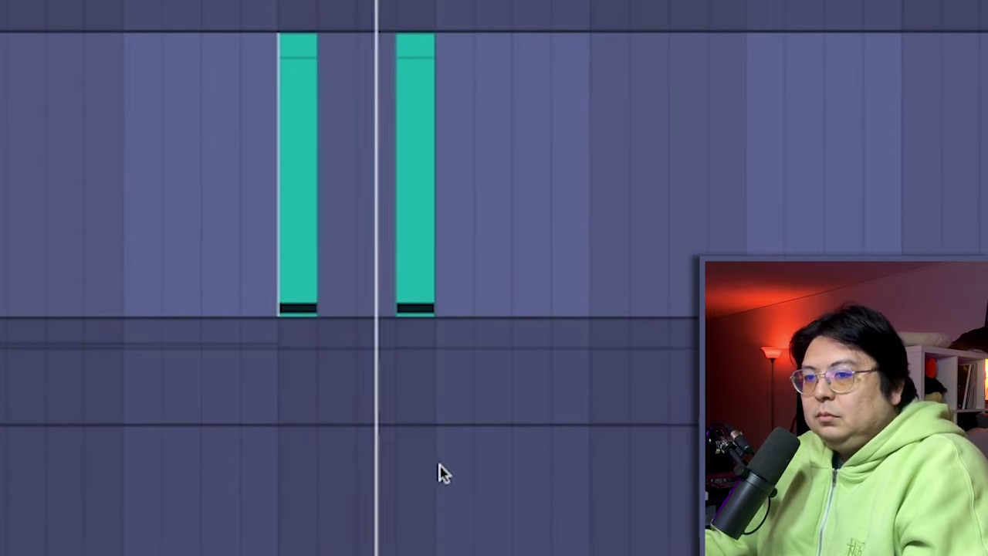
{"action": "left_click_drag", "start_coordinate": [416, 47], "coordinate": [556, 64]}
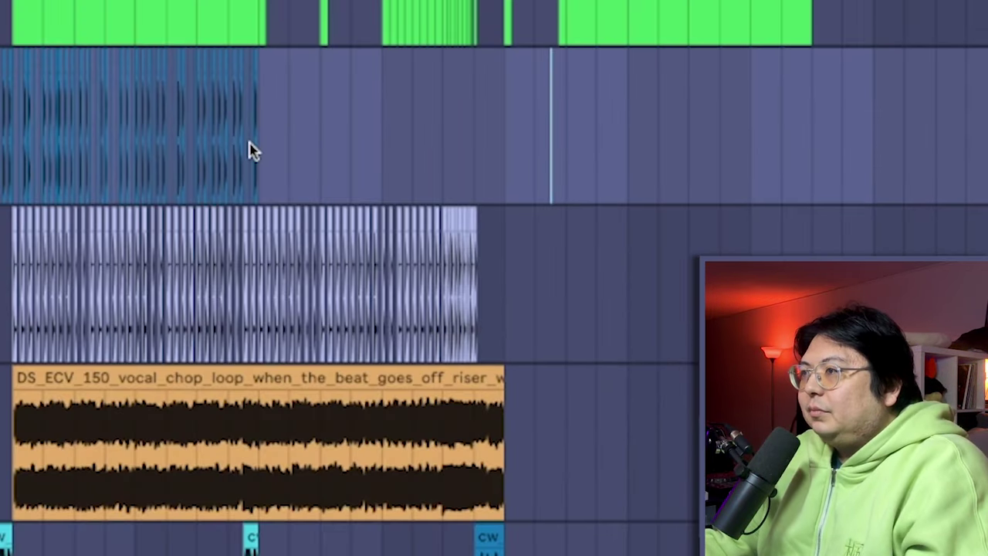